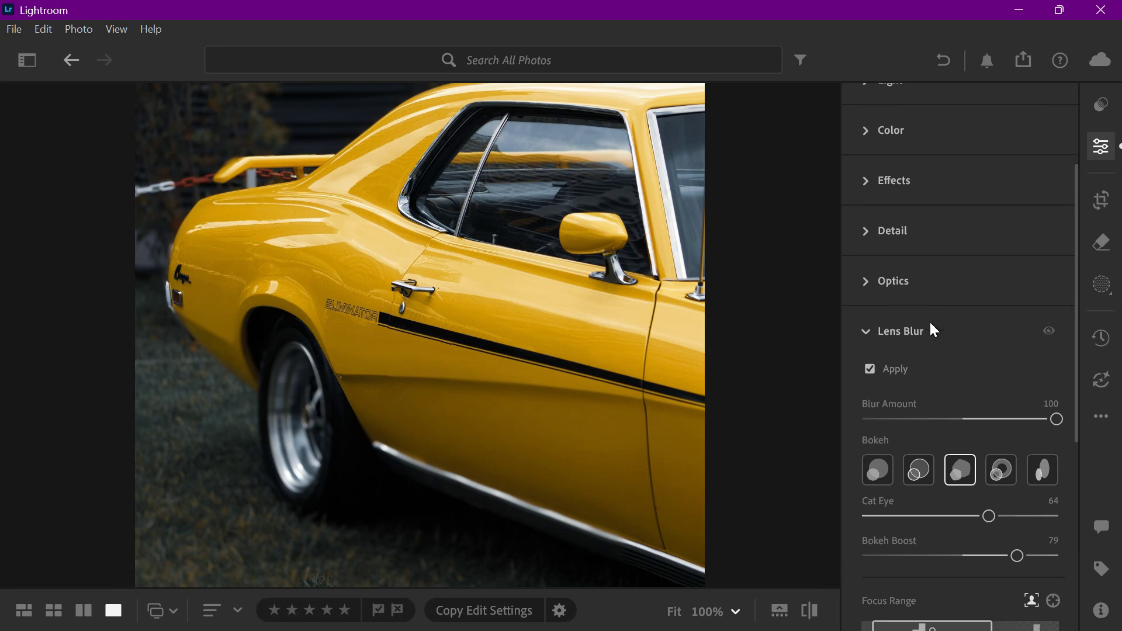
# Step: Try the narrow oval bokeh shape, and switch the Lens Blur bokeh to the plain circular shape
pyautogui.moveTo(352, 220)
pyautogui.mouseDown()
pyautogui.moveTo(351, 425)
pyautogui.moveTo(358, 141)
pyautogui.moveTo(358, 205)
pyautogui.mouseUp()
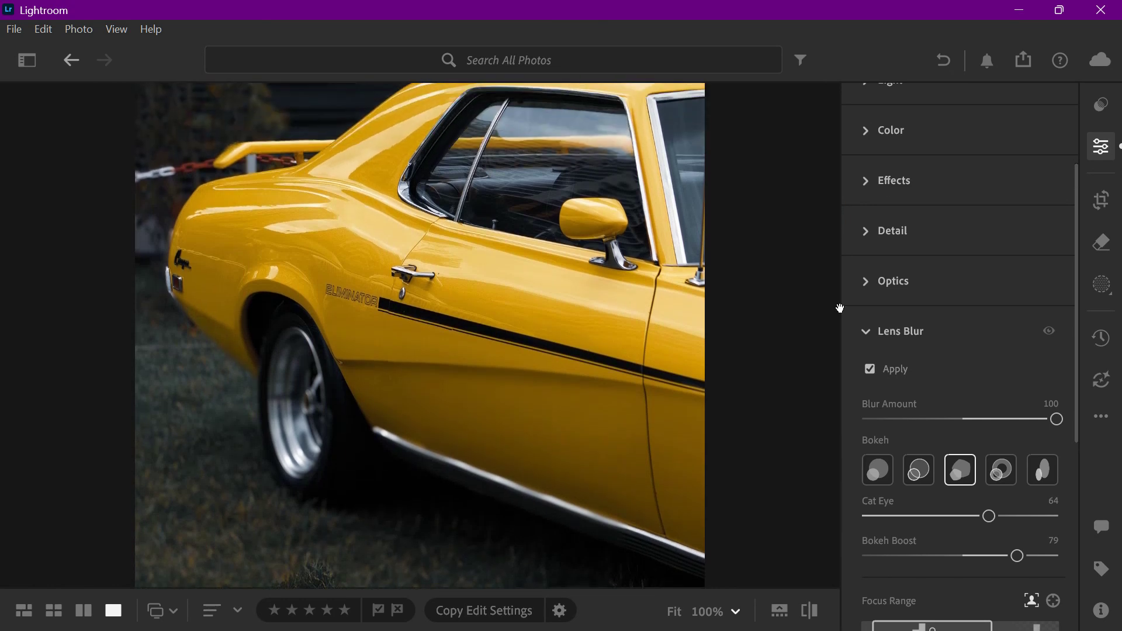
pyautogui.scroll(-2, 991, 373)
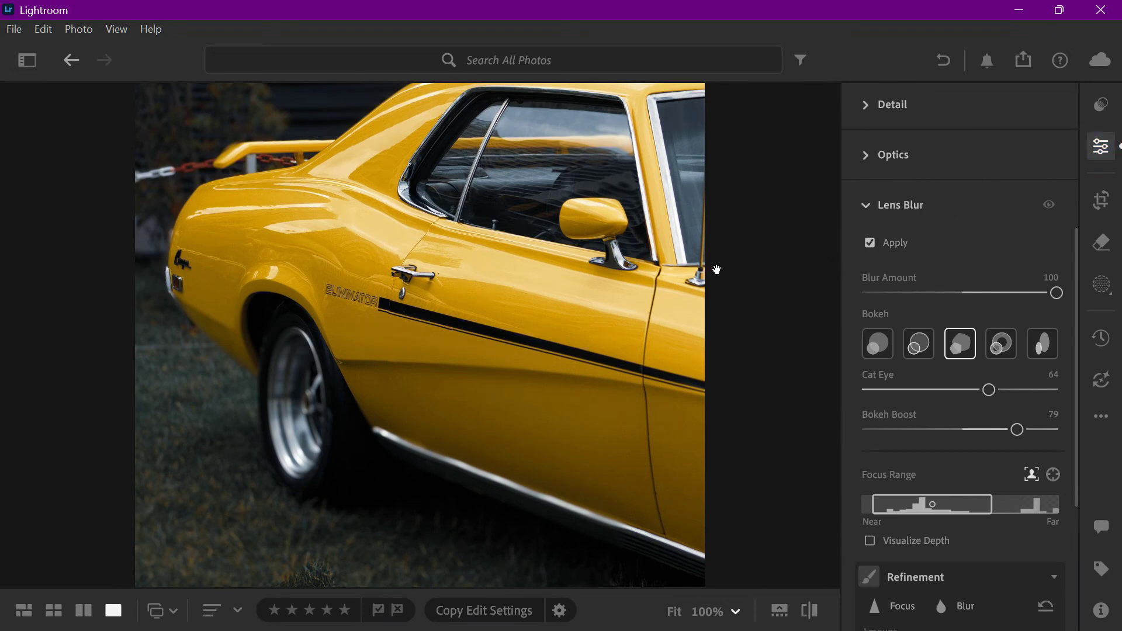
pyautogui.moveTo(537, 354); pyautogui.dragTo(537, 425)
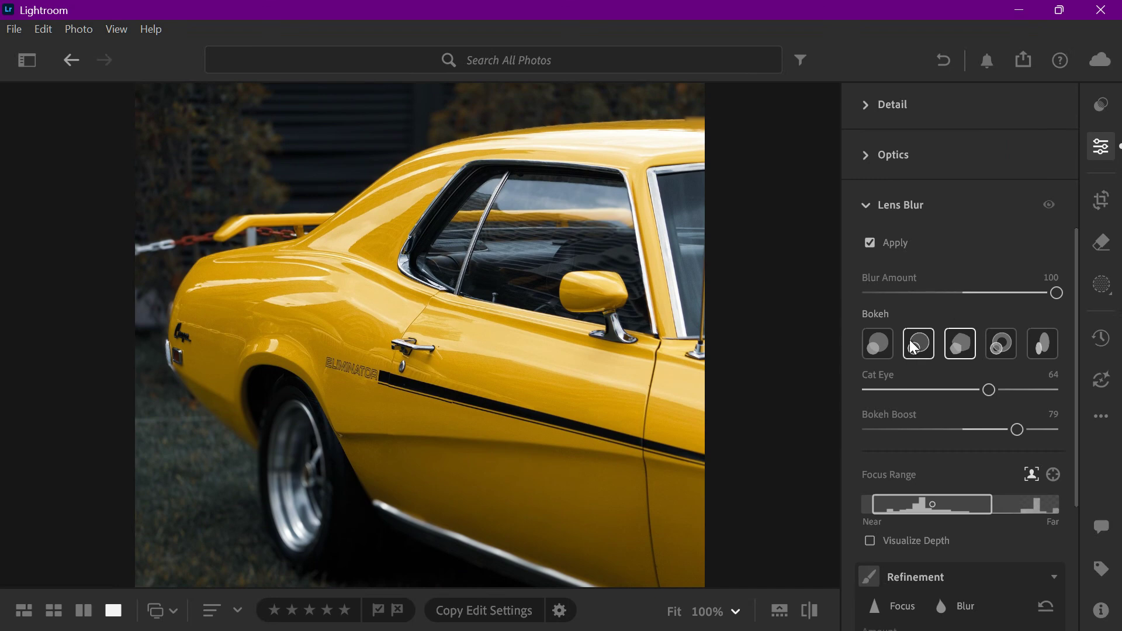
pyautogui.click(1036, 350)
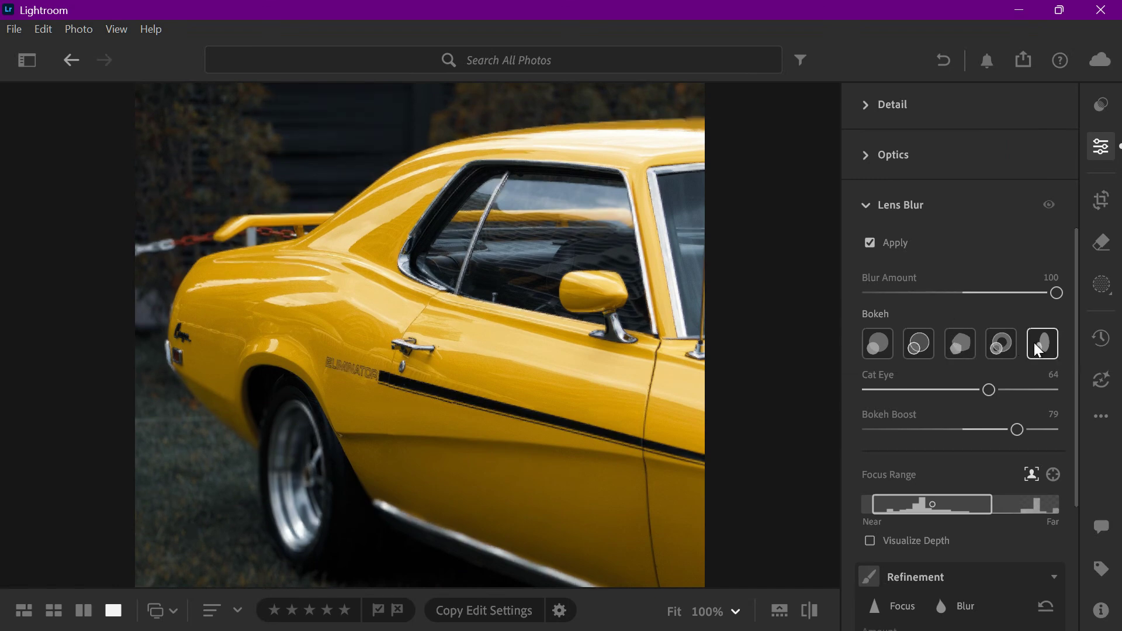
pyautogui.click(878, 345)
pyautogui.moveTo(404, 314); pyautogui.dragTo(405, 250)
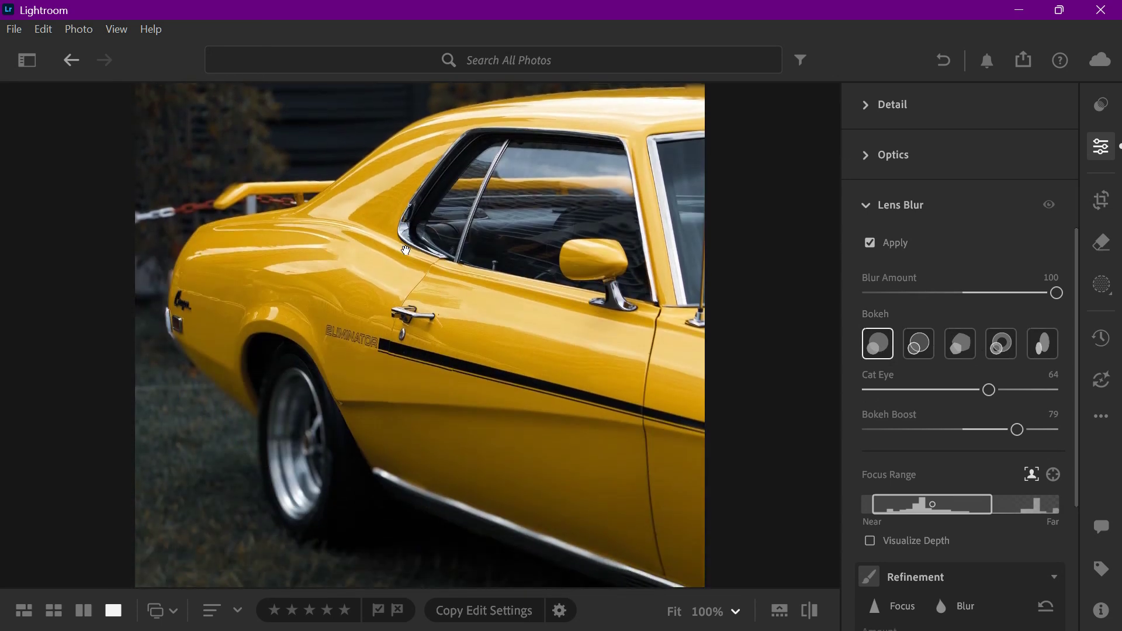
pyautogui.click(976, 296)
pyautogui.moveTo(977, 299); pyautogui.dragTo(1091, 326)
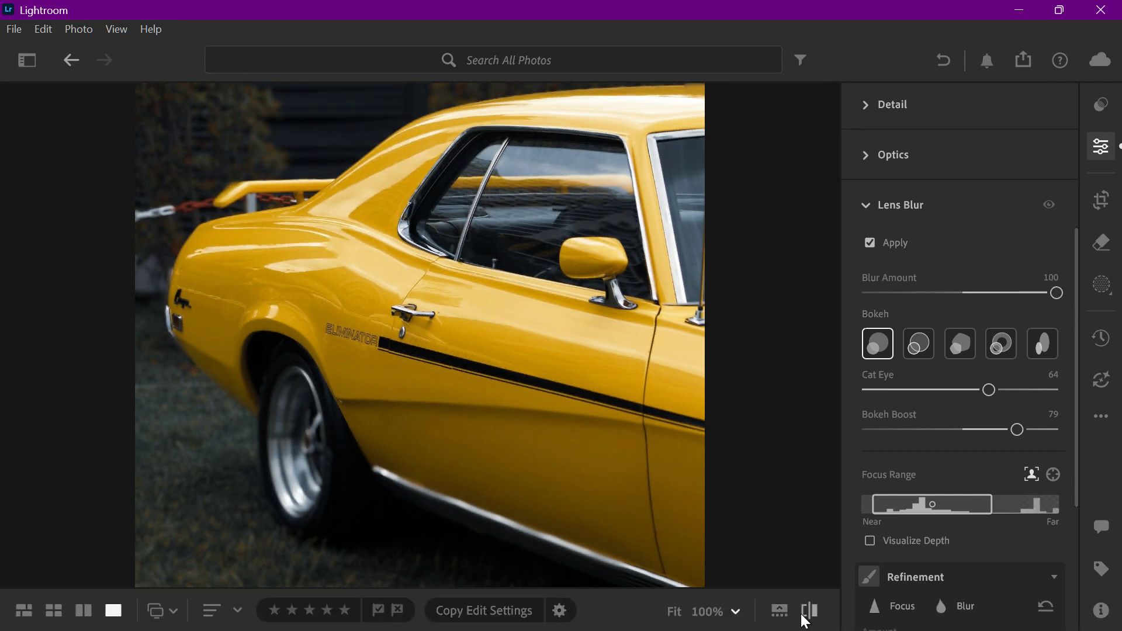
pyautogui.moveTo(807, 619); pyautogui.dragTo(812, 624)
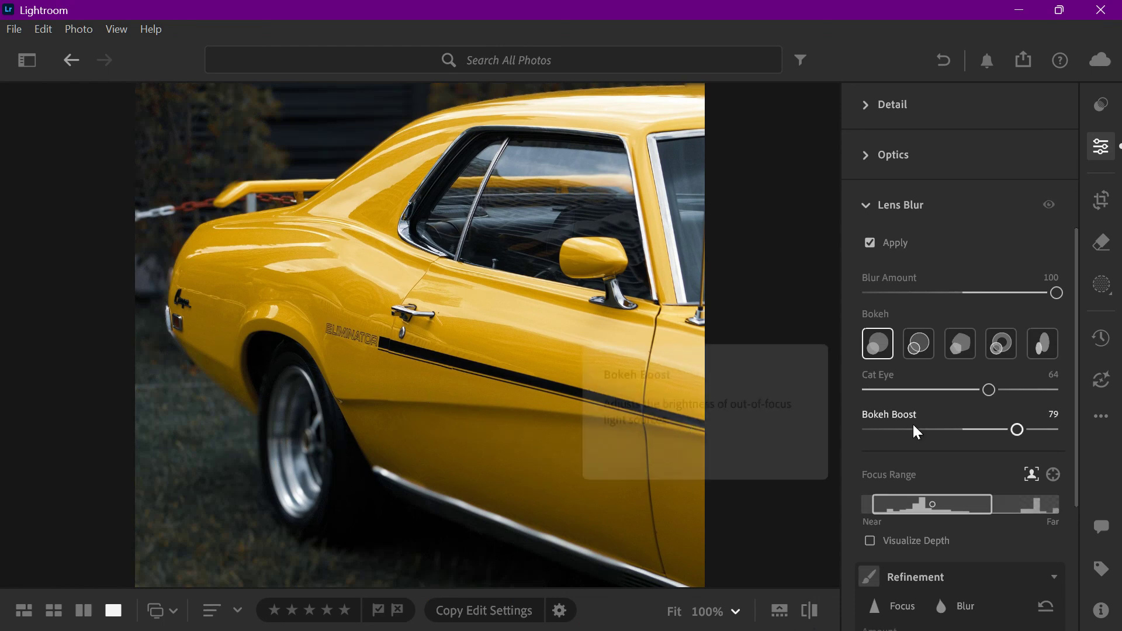
# Step: Restore sharpness on the car's rear wheel with the Focus refinement brush at brush size 26
pyautogui.scroll(-1, 936, 447)
pyautogui.scroll(-3, 936, 446)
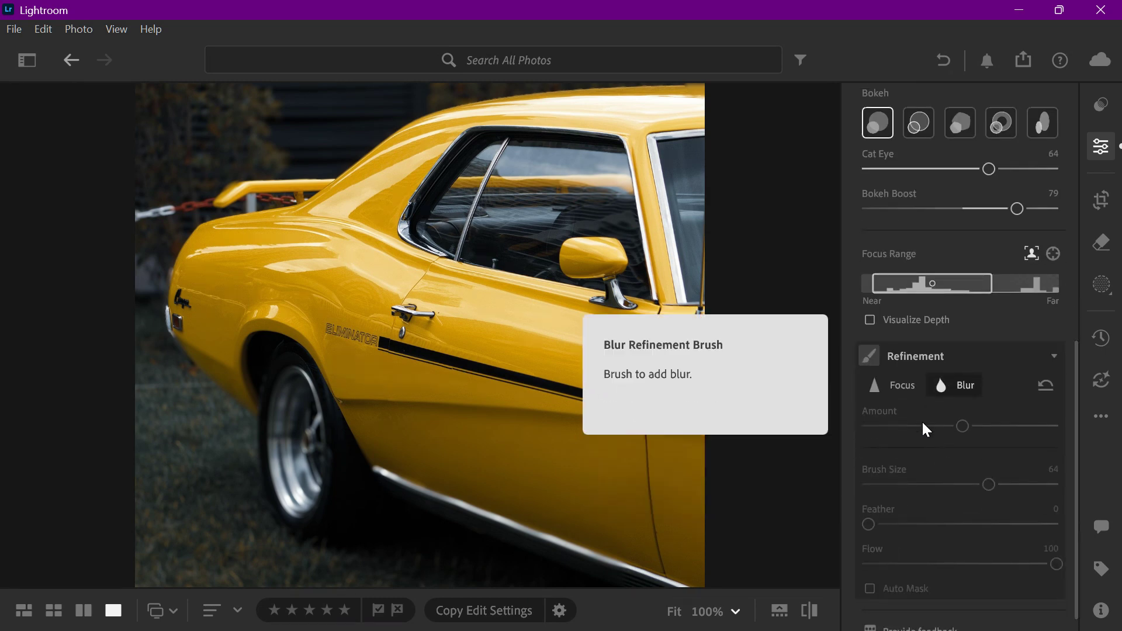
pyautogui.click(903, 384)
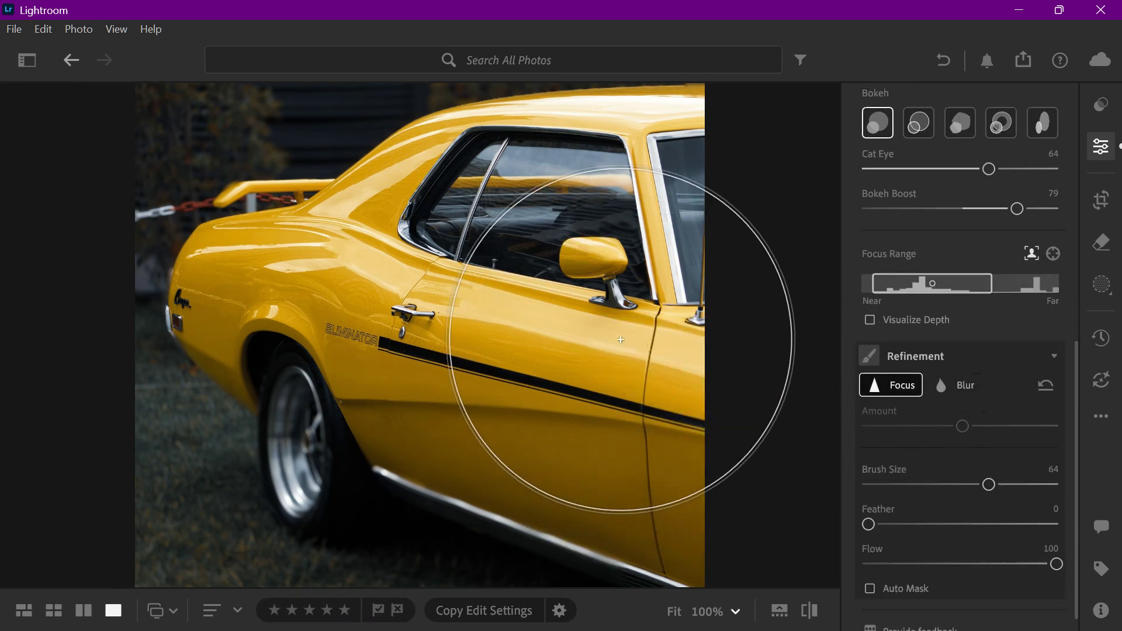
pyautogui.press('[')
pyautogui.press('[')
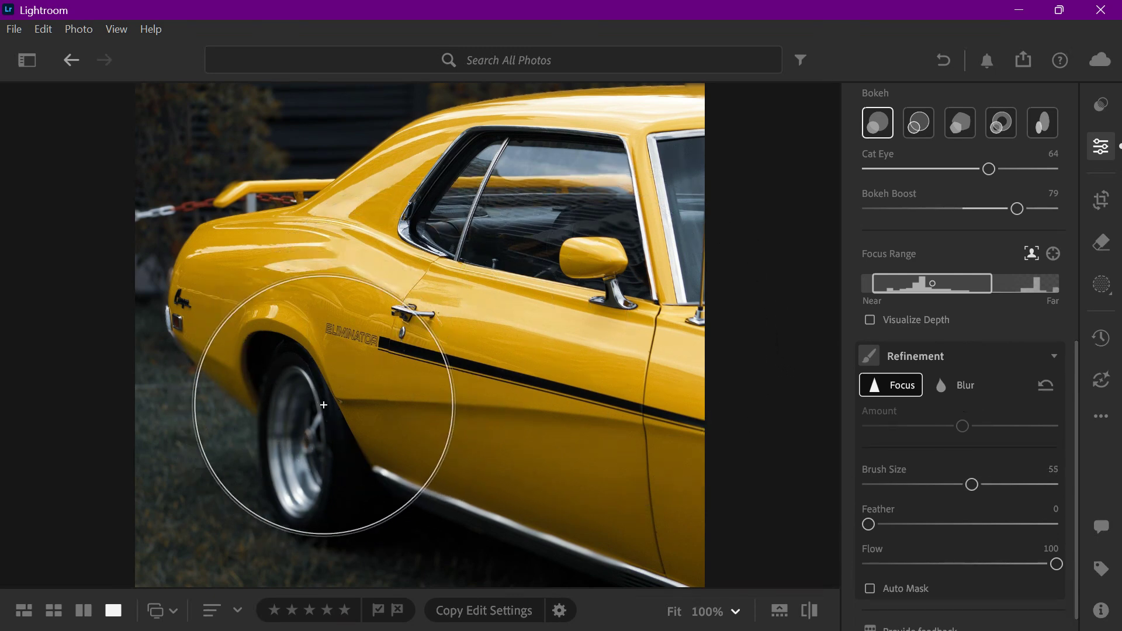
pyautogui.press('[')
pyautogui.press('[')
pyautogui.press('[')
pyautogui.press('[')
pyautogui.press('[')
pyautogui.press('[')
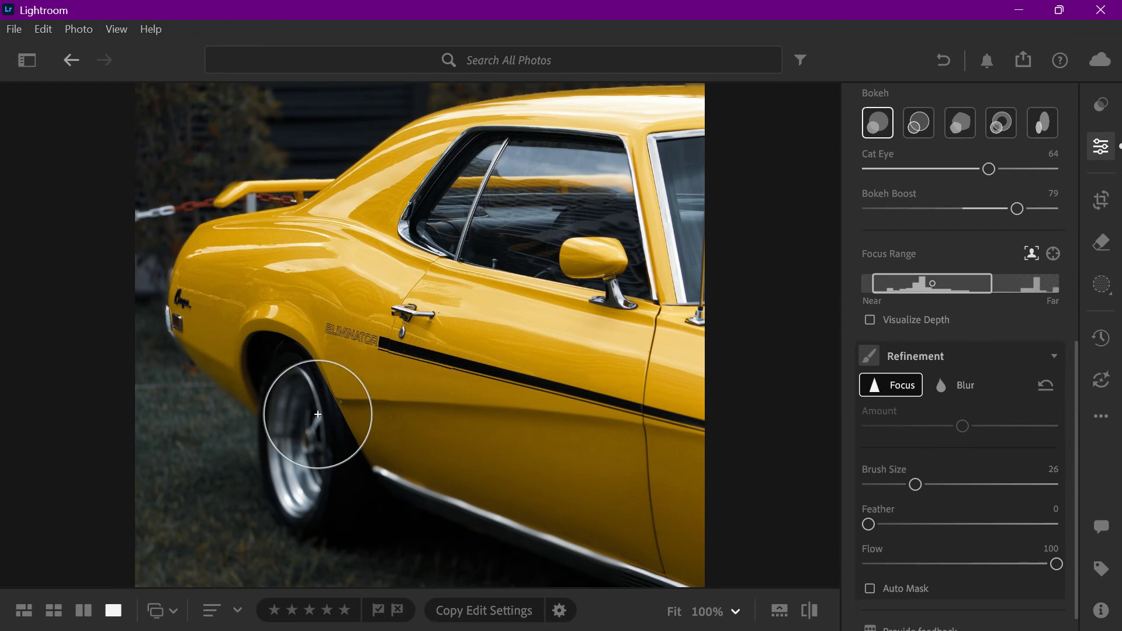
pyautogui.moveTo(317, 414)
pyautogui.mouseDown()
pyautogui.moveTo(311, 466)
pyautogui.moveTo(309, 395)
pyautogui.moveTo(296, 366)
pyautogui.mouseUp()
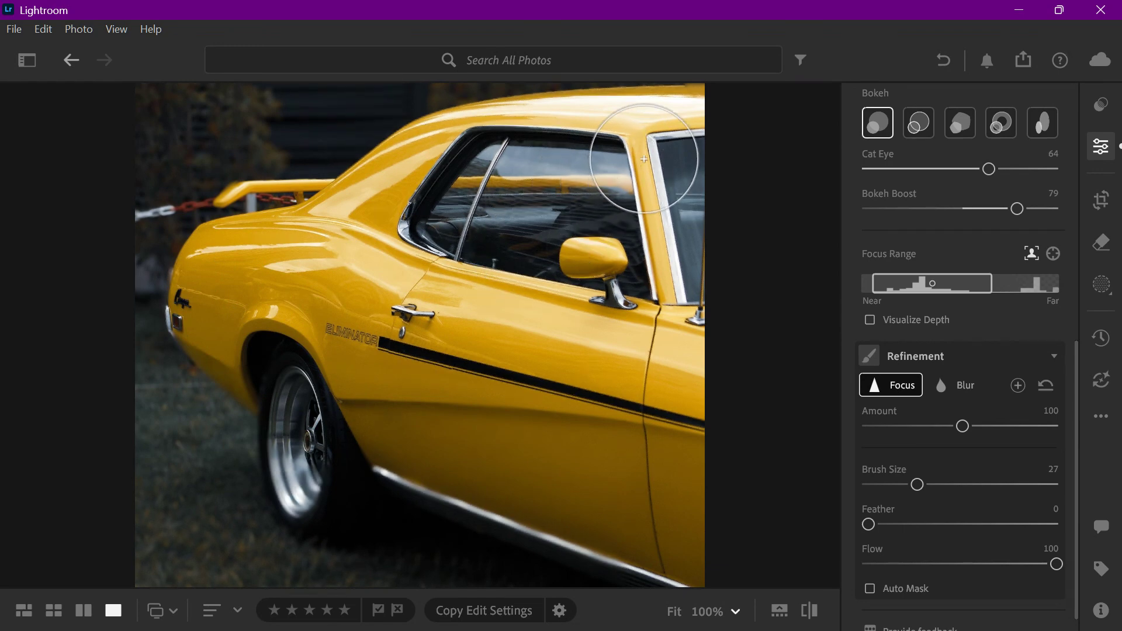
# Step: Brush extra blur over the background building and tree with the Blur refinement brush at size 25
pyautogui.scroll(-1, 622, 404)
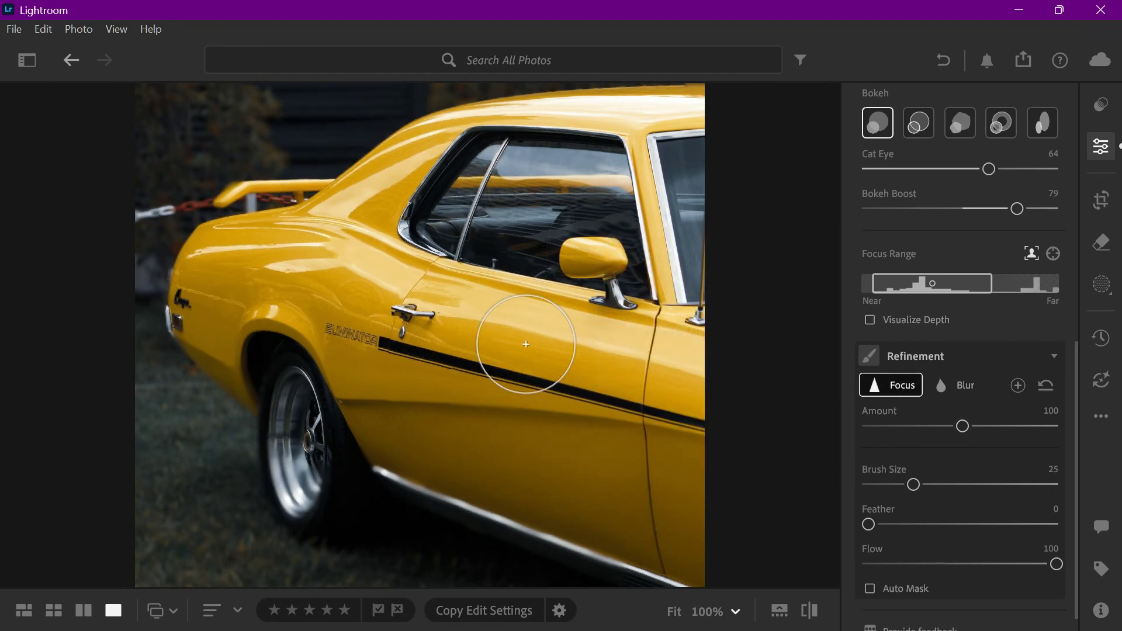
pyautogui.click(679, 611)
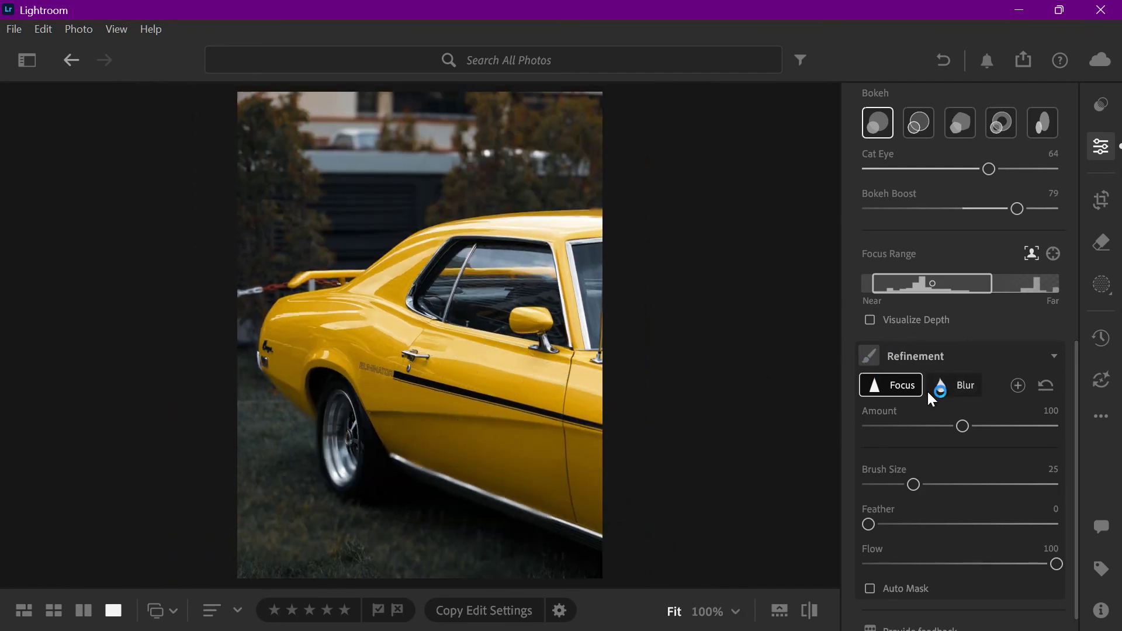
pyautogui.click(949, 389)
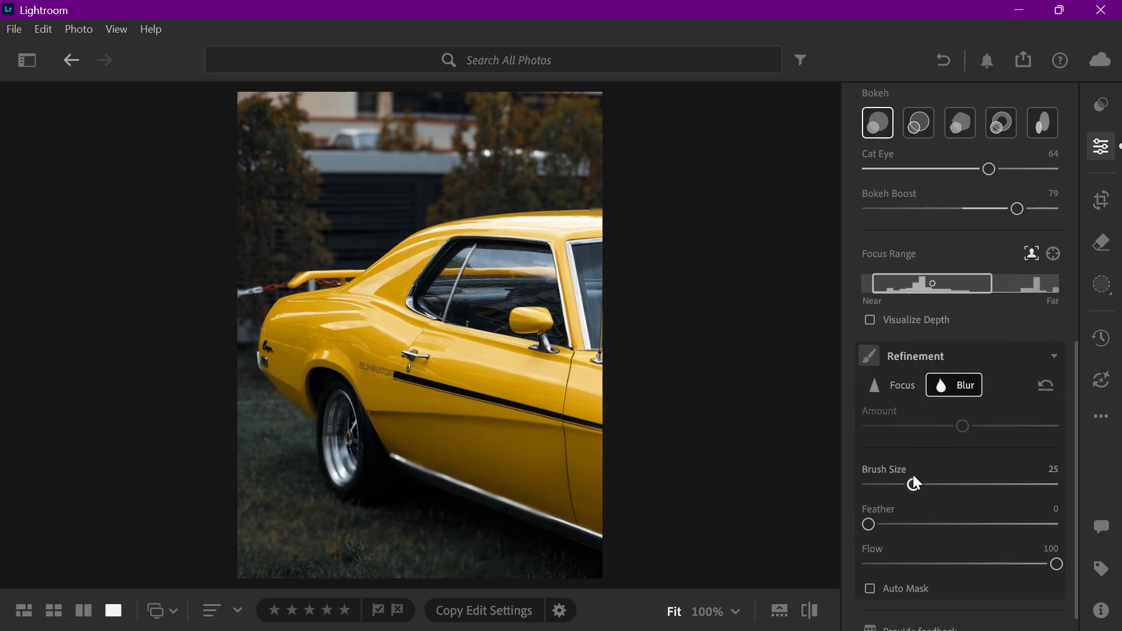
pyautogui.click(353, 162)
pyautogui.click(248, 211)
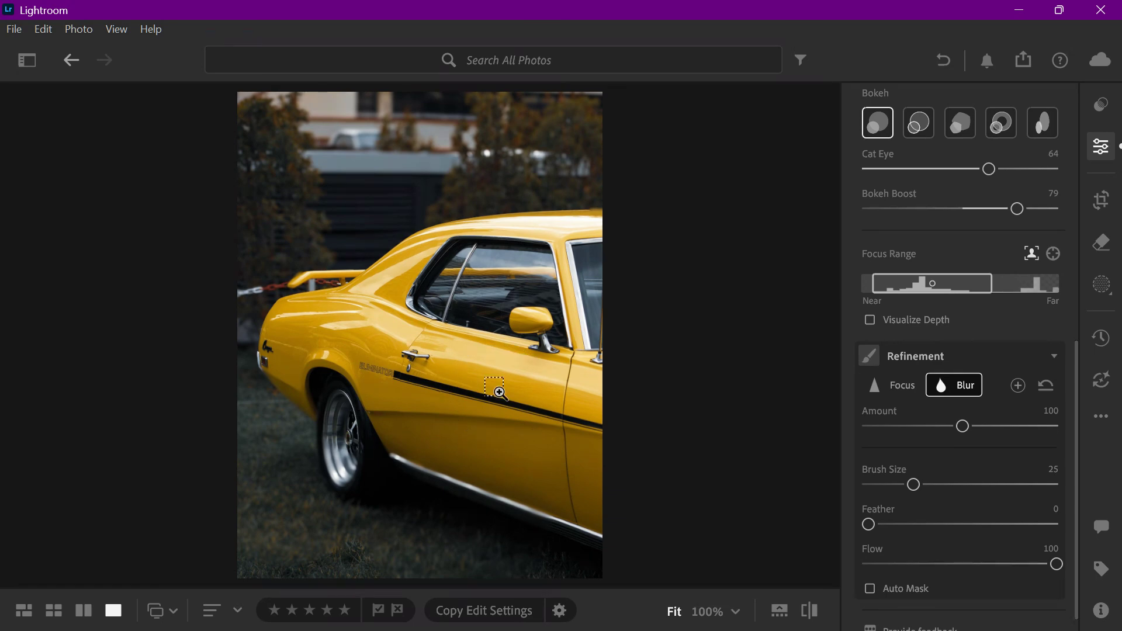
# Step: Reset the photo's edits and mask the background by inverting a Subject selection of the car
pyautogui.hotkey('ctrl', 'shift', 'r')
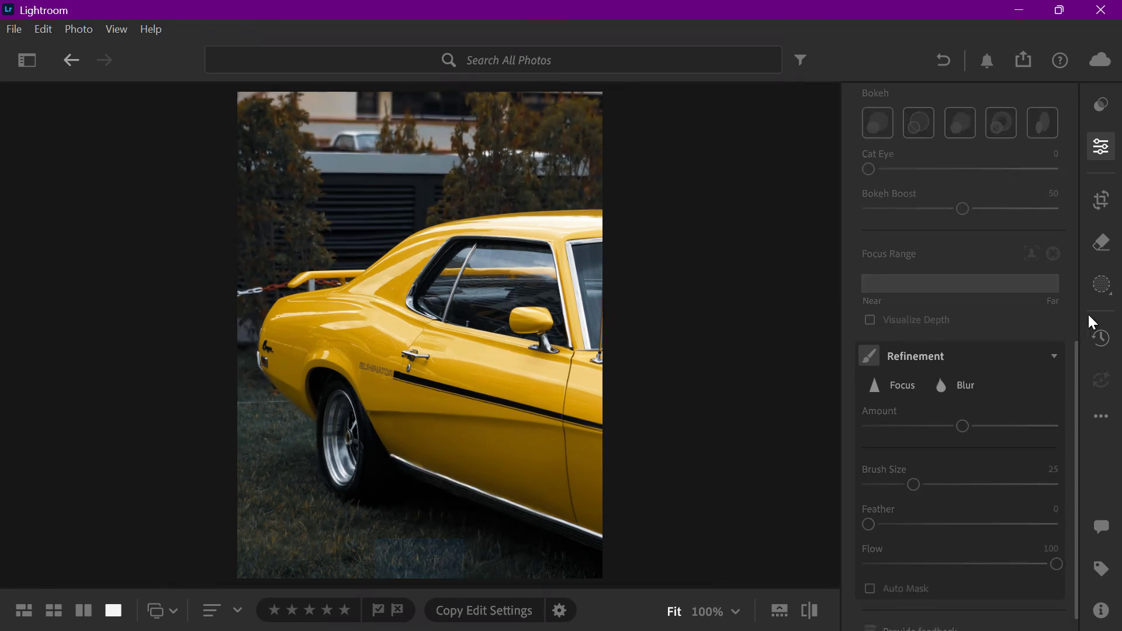
pyautogui.press('m')
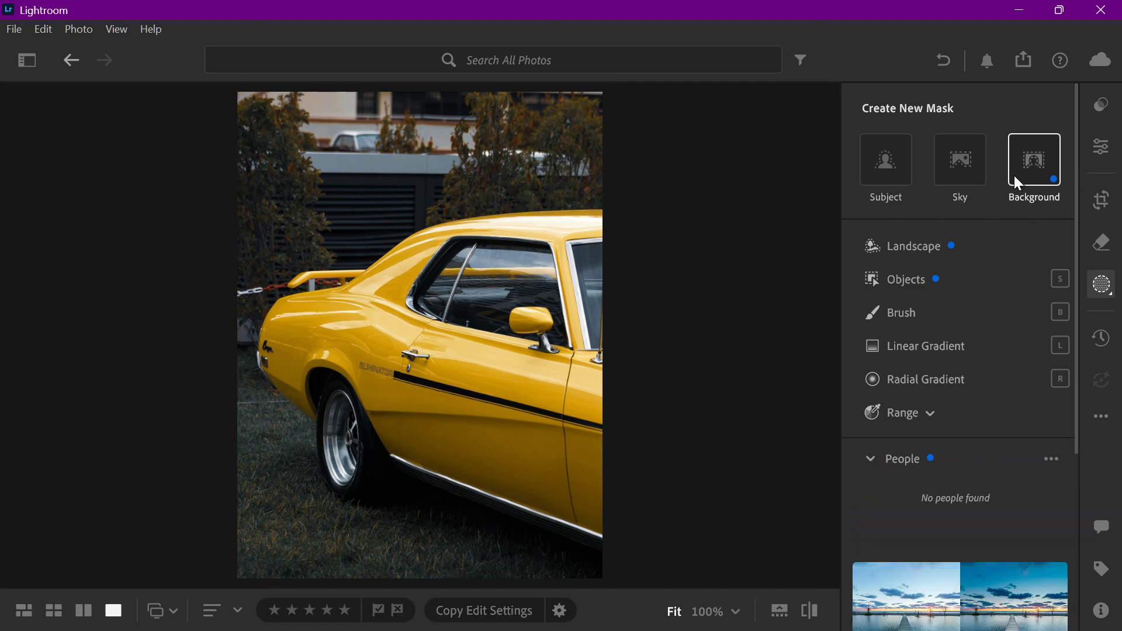
pyautogui.click(885, 179)
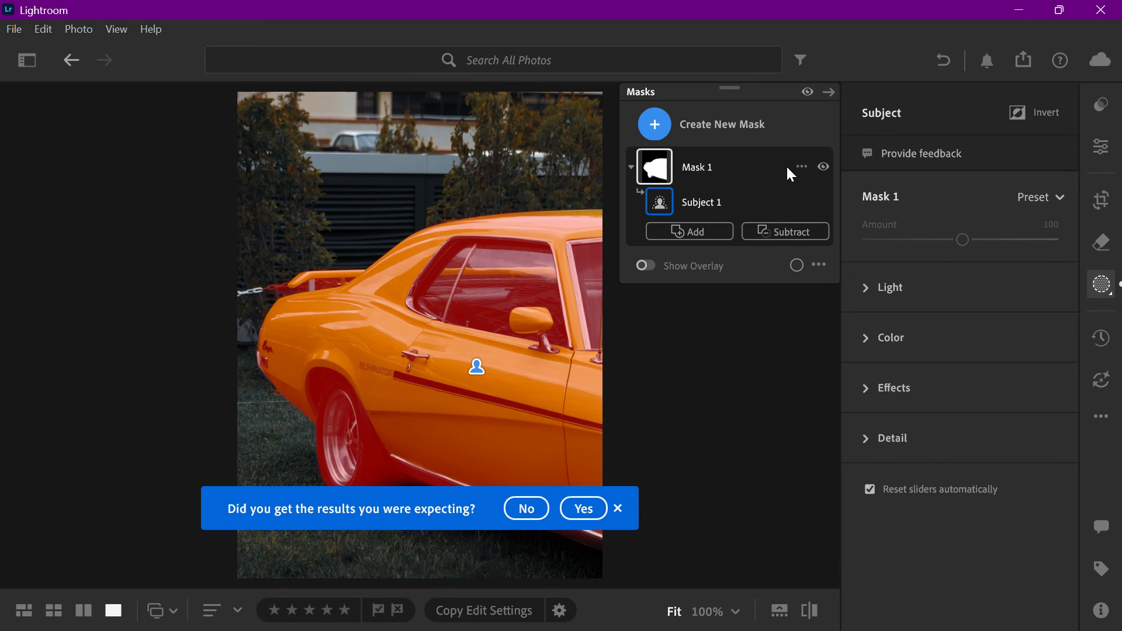
pyautogui.rightClick(798, 168)
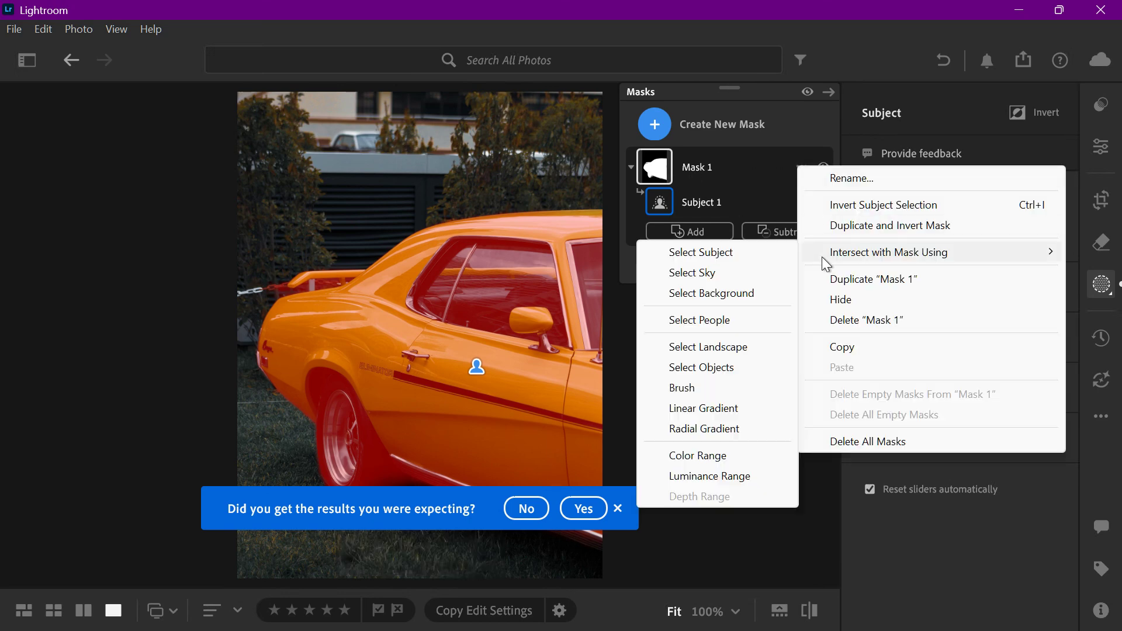
pyautogui.click(853, 204)
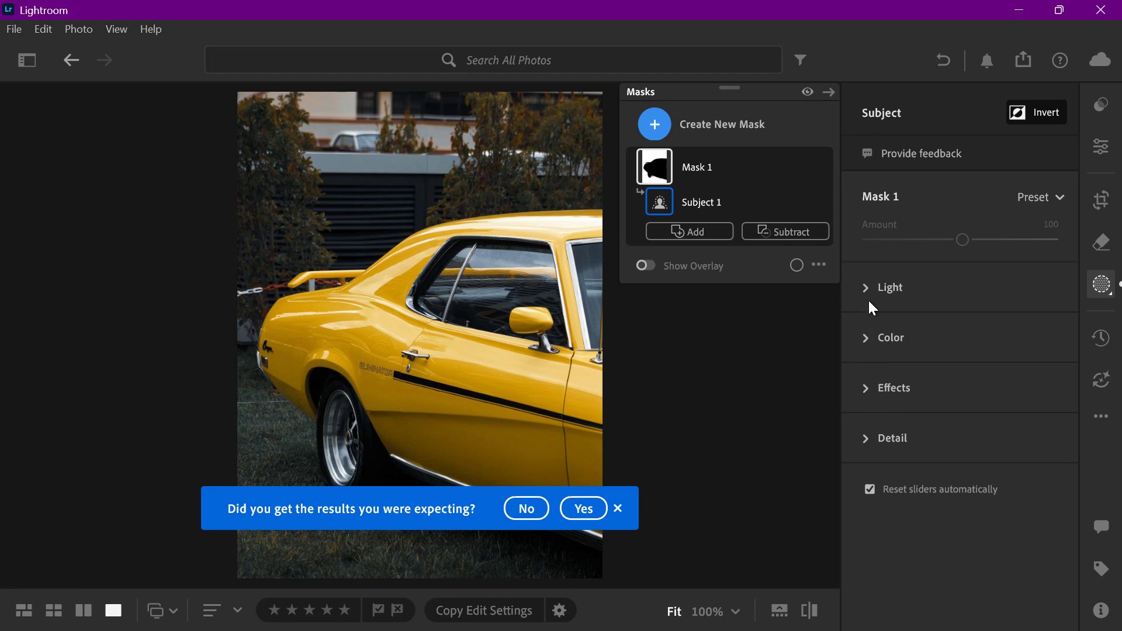
# Step: Soften the background mask with Clarity −51, Sharpness −63 and Texture −42
pyautogui.click(867, 386)
pyautogui.moveTo(962, 480); pyautogui.dragTo(913, 483)
pyautogui.scroll(-2, 909, 444)
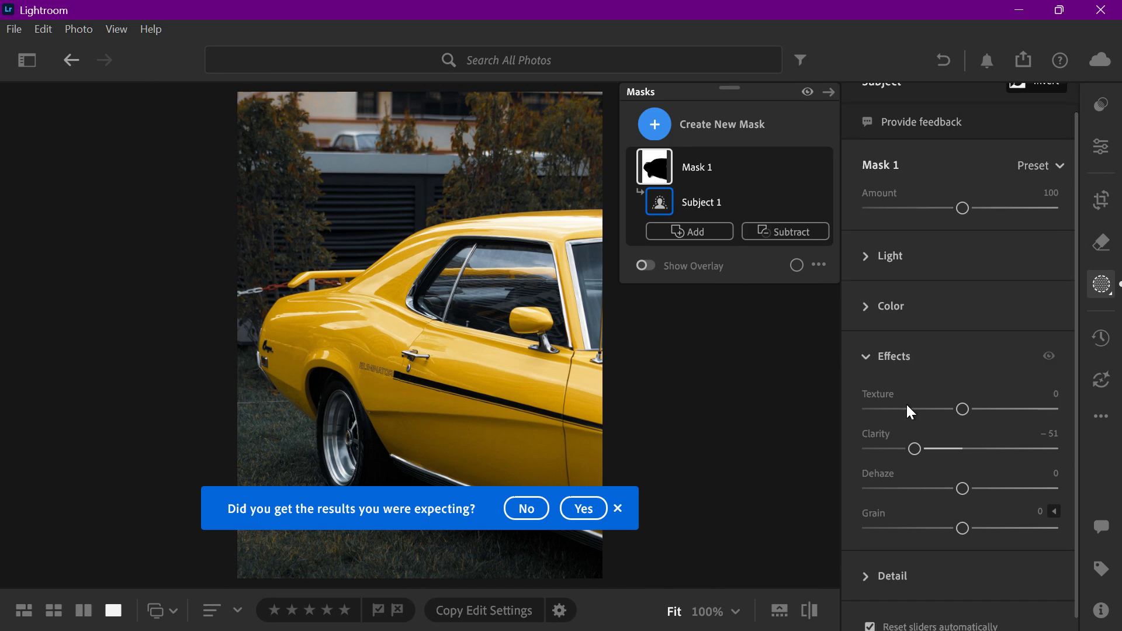
pyautogui.click(865, 561)
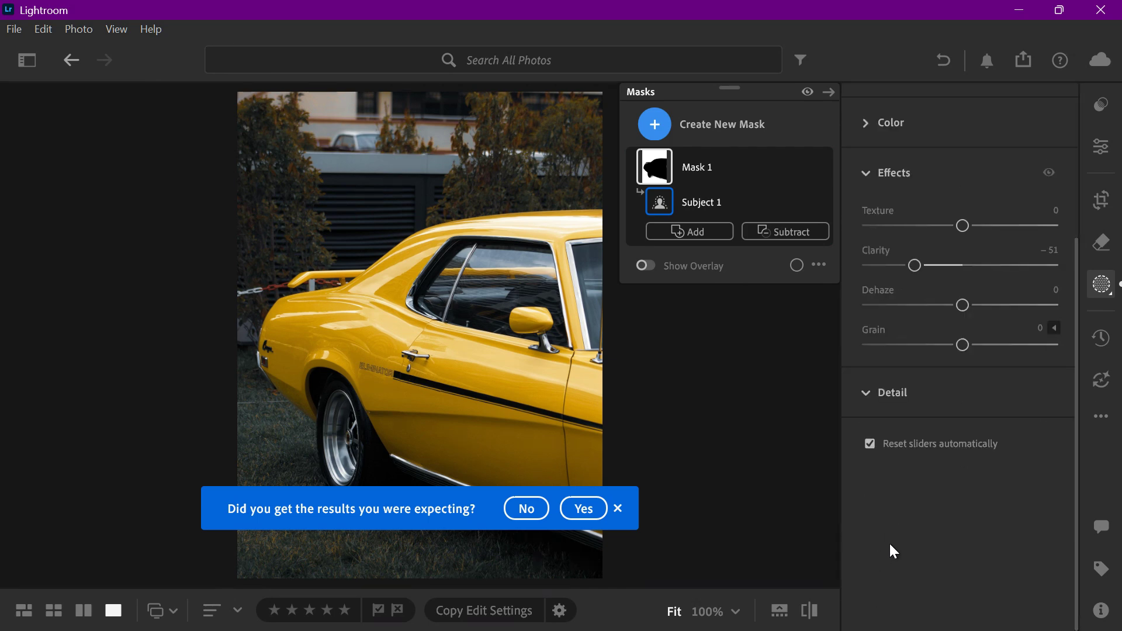
pyautogui.moveTo(956, 438); pyautogui.dragTo(898, 441)
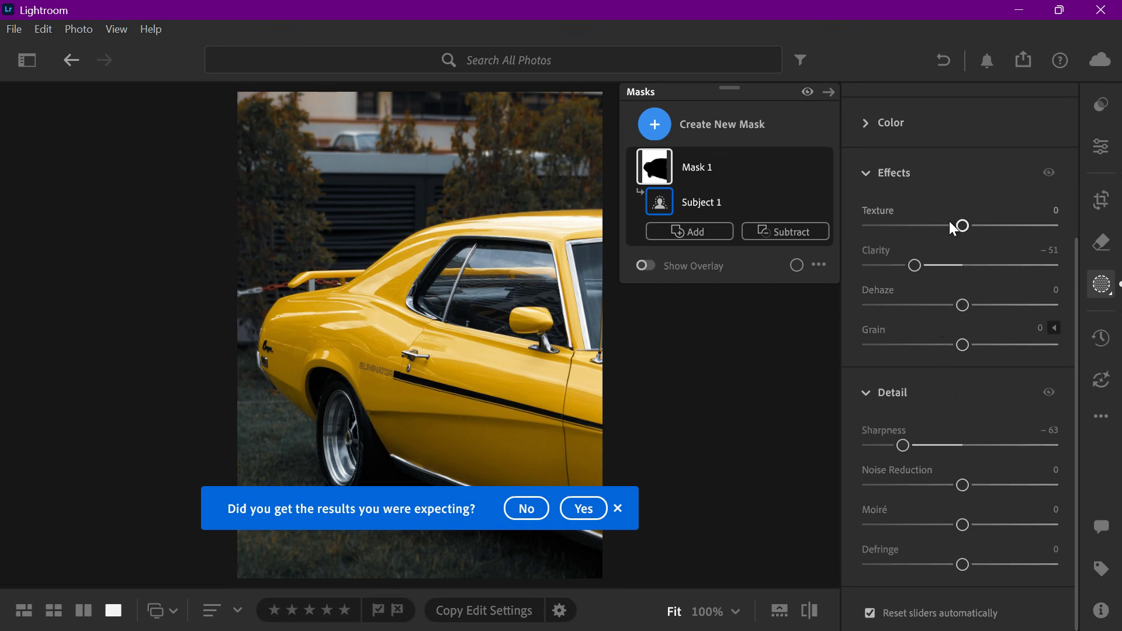
pyautogui.moveTo(949, 222); pyautogui.dragTo(916, 231)
pyautogui.scroll(4, 939, 354)
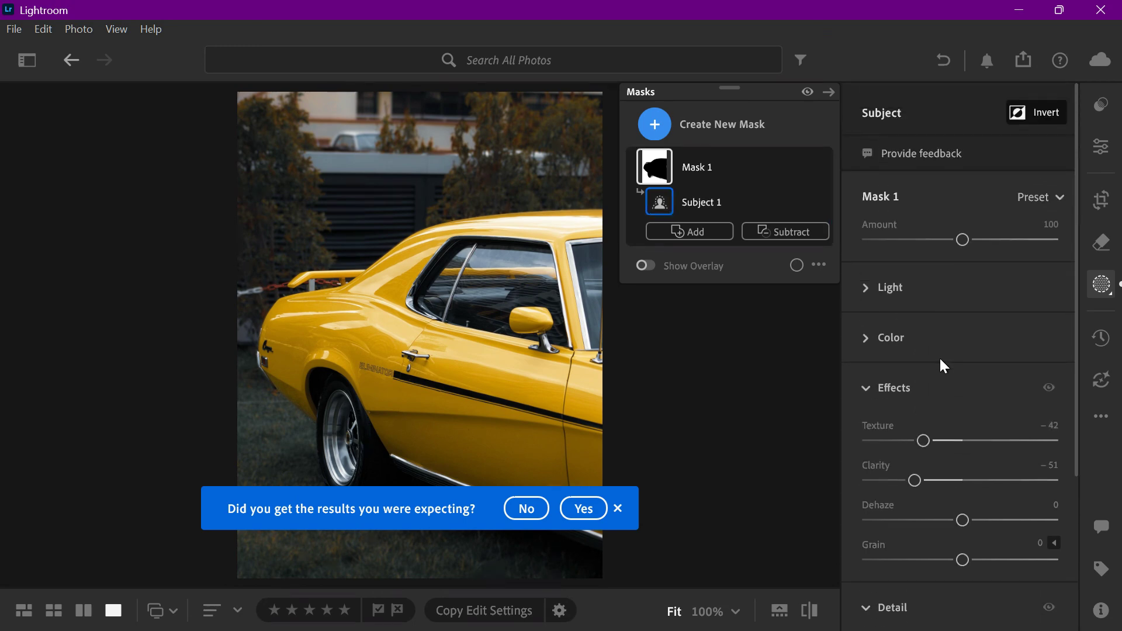
# Step: Lower the background mask's Exposure slightly and dismiss the mask feedback question
pyautogui.scroll(-4, 878, 377)
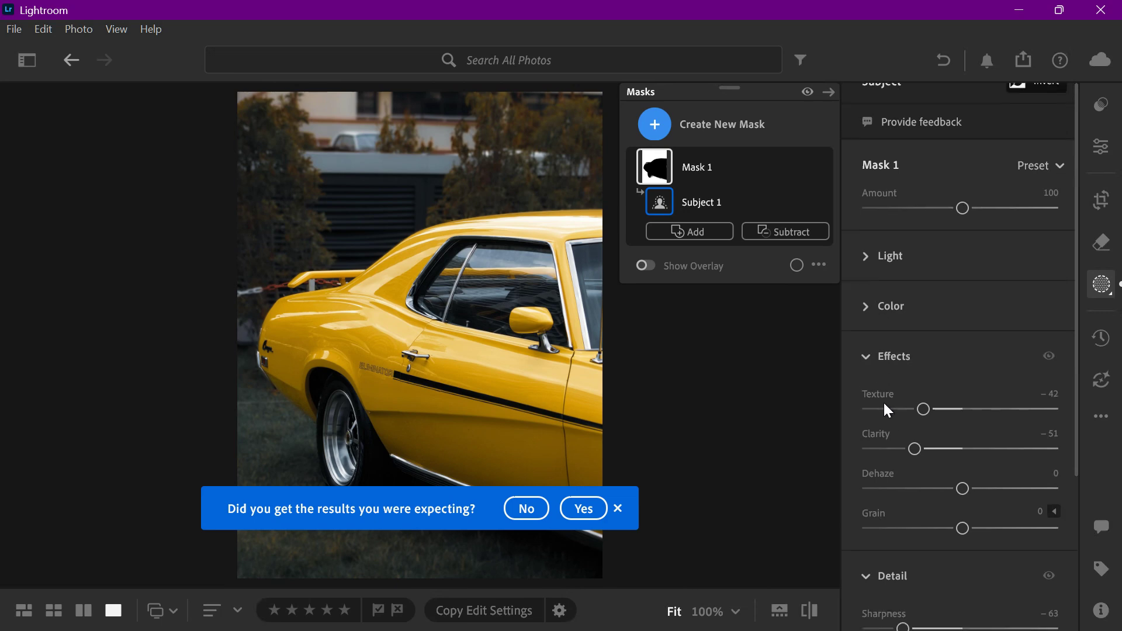
pyautogui.click(895, 400)
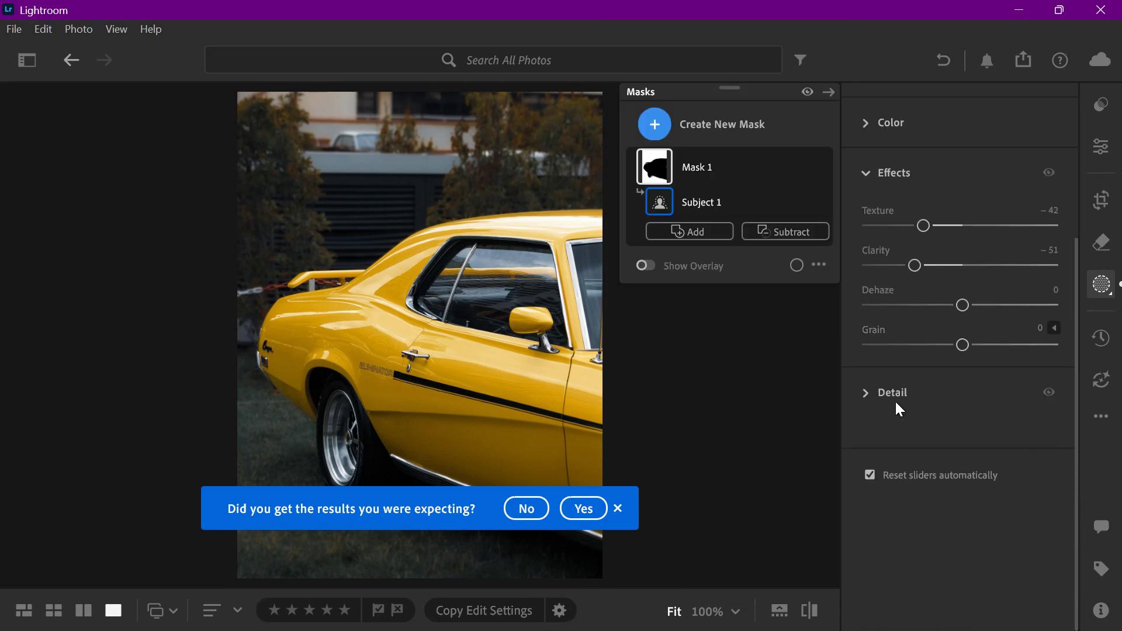
pyautogui.click(894, 338)
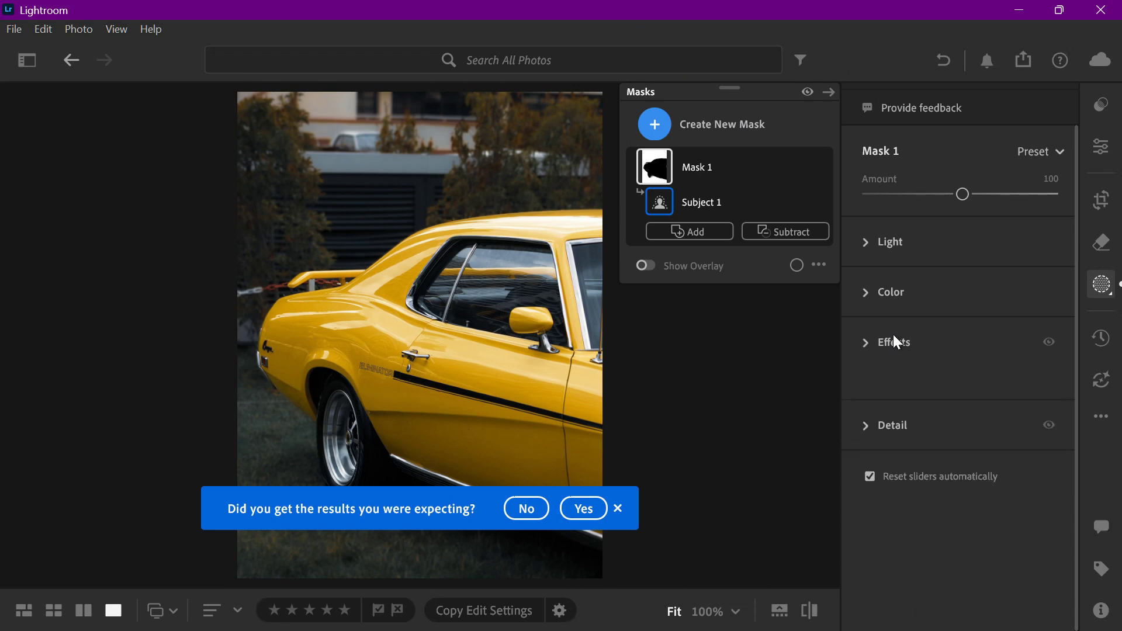
pyautogui.click(892, 288)
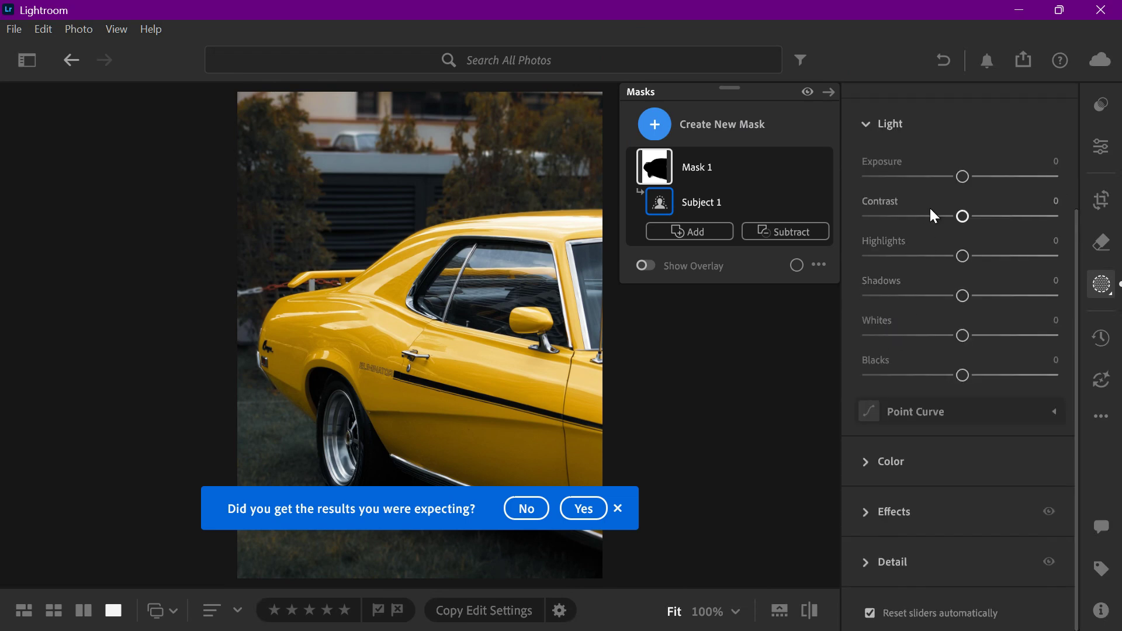
pyautogui.moveTo(959, 179); pyautogui.dragTo(948, 185)
pyautogui.click(873, 120)
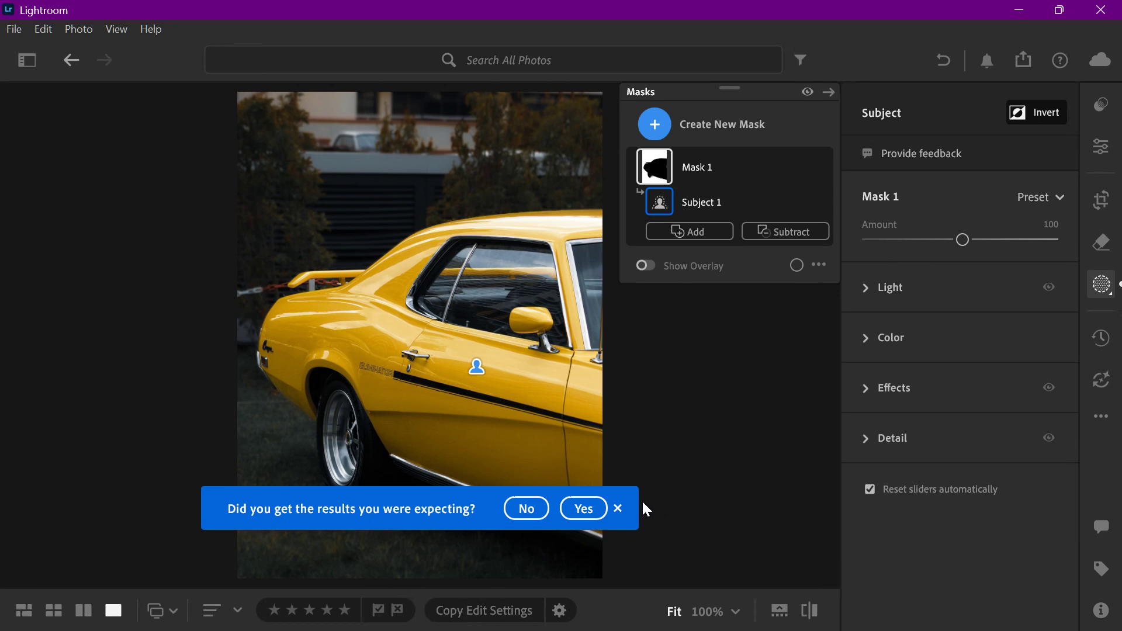
pyautogui.click(618, 508)
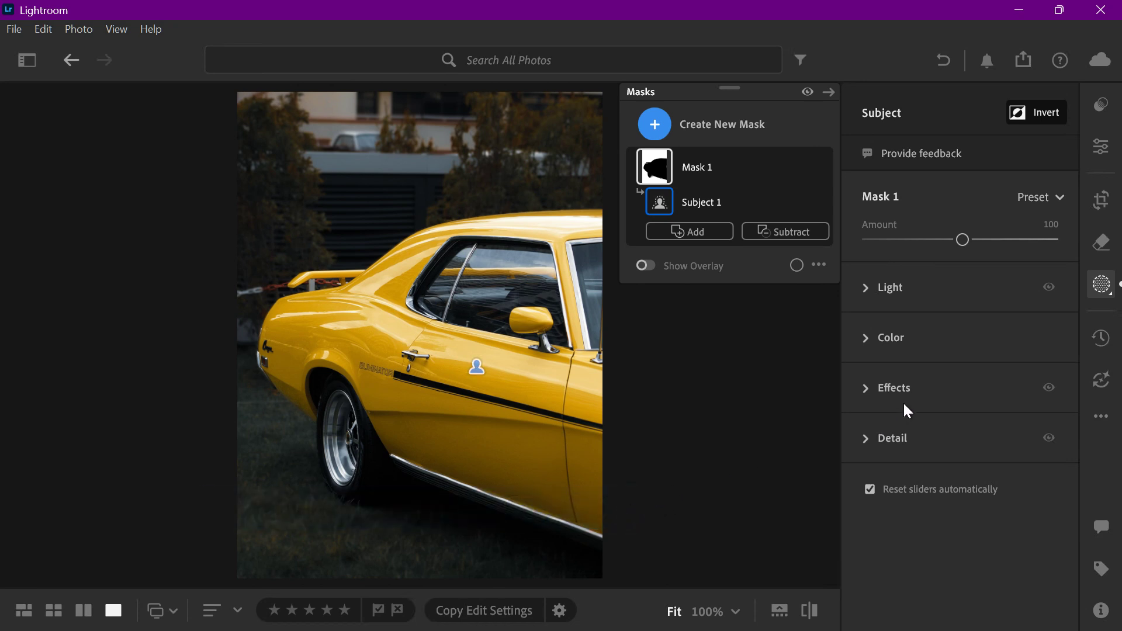
# Step: Set the background mask's Sharpness to −81 and Moiré to +63
pyautogui.click(865, 442)
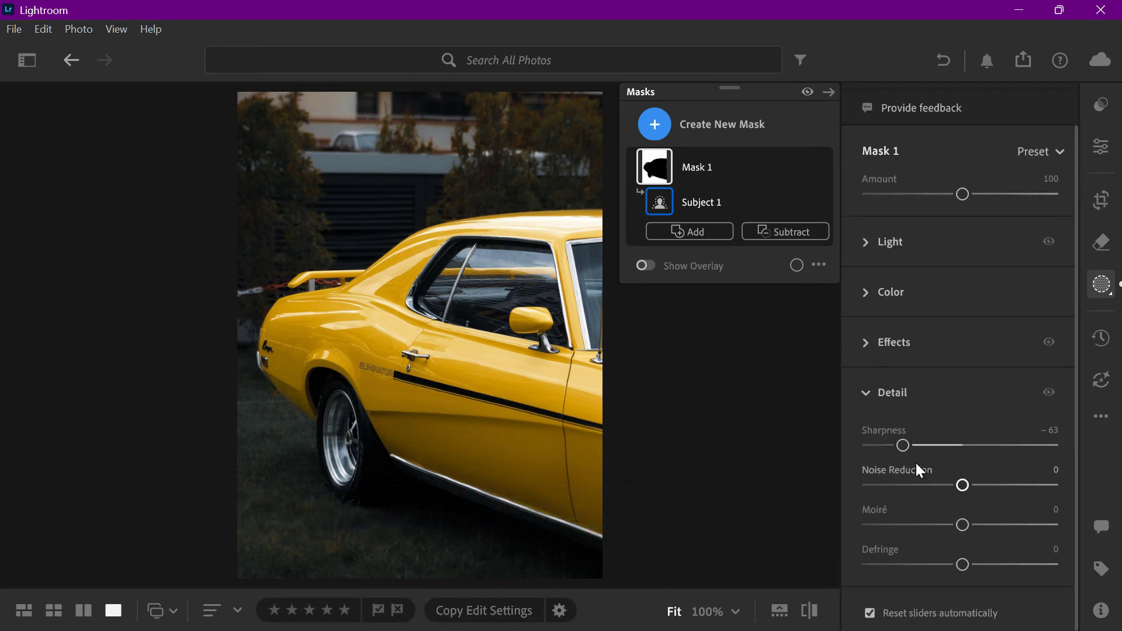
pyautogui.moveTo(903, 444); pyautogui.dragTo(887, 442)
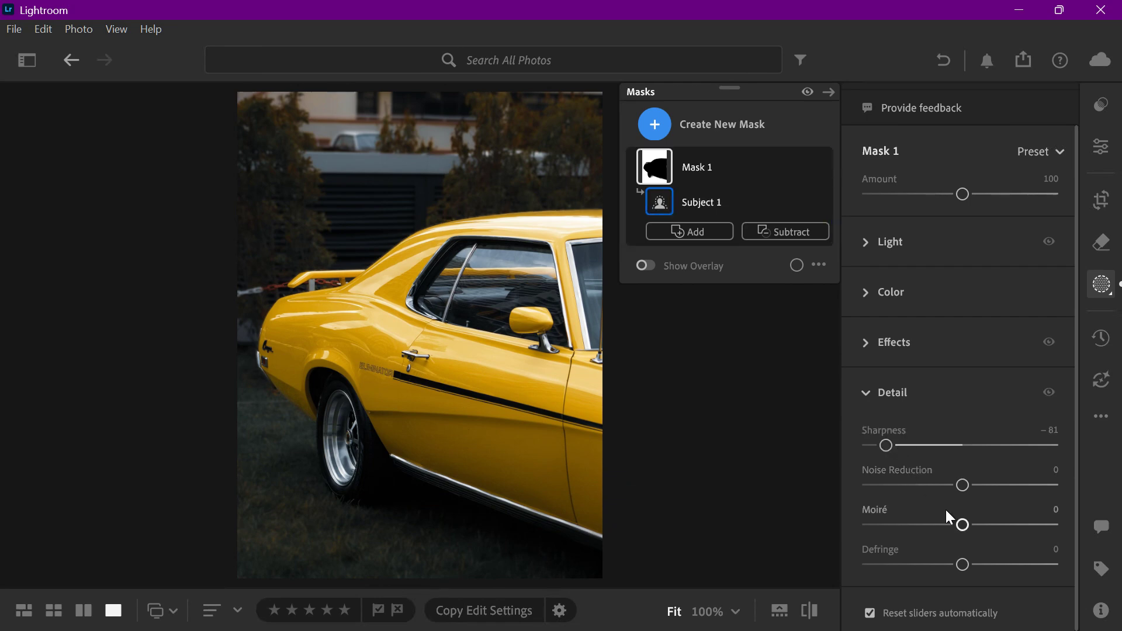
pyautogui.moveTo(962, 525); pyautogui.dragTo(1024, 531)
# Step: Compare the photo with its original and examine the softened background up close
pyautogui.click(809, 611)
pyautogui.click(810, 610)
pyautogui.click(814, 612)
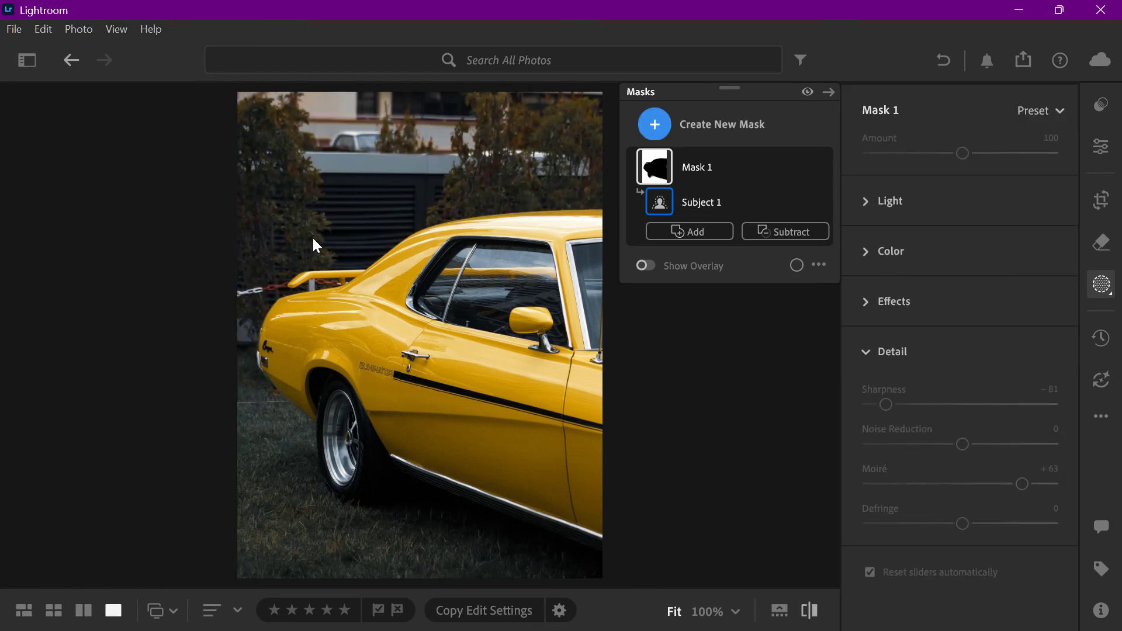
pyautogui.click(279, 188)
pyautogui.click(444, 366)
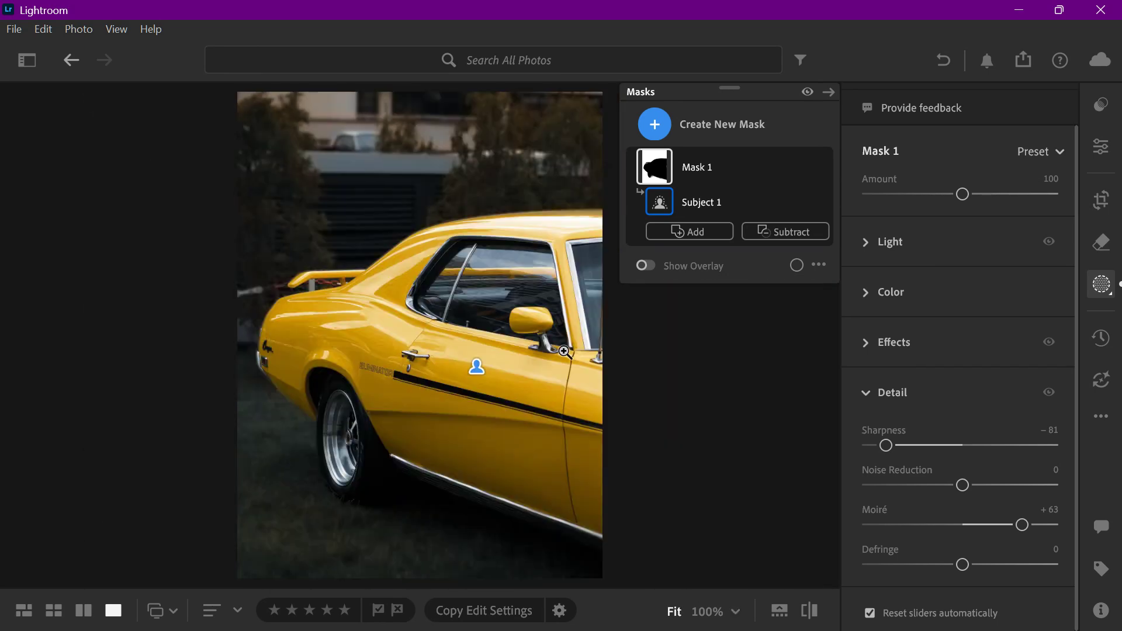
pyautogui.click(374, 249)
pyautogui.click(367, 244)
# Step: Close the masking tools and examine the car's roof edge against the background at high magnification
pyautogui.click(829, 92)
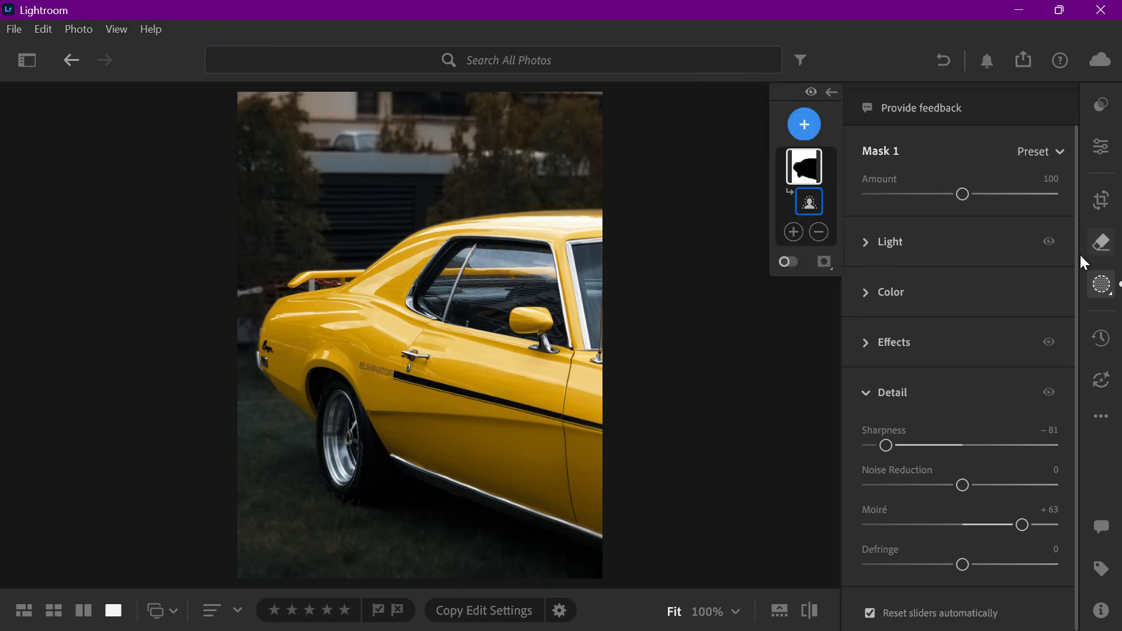
pyautogui.click(1106, 292)
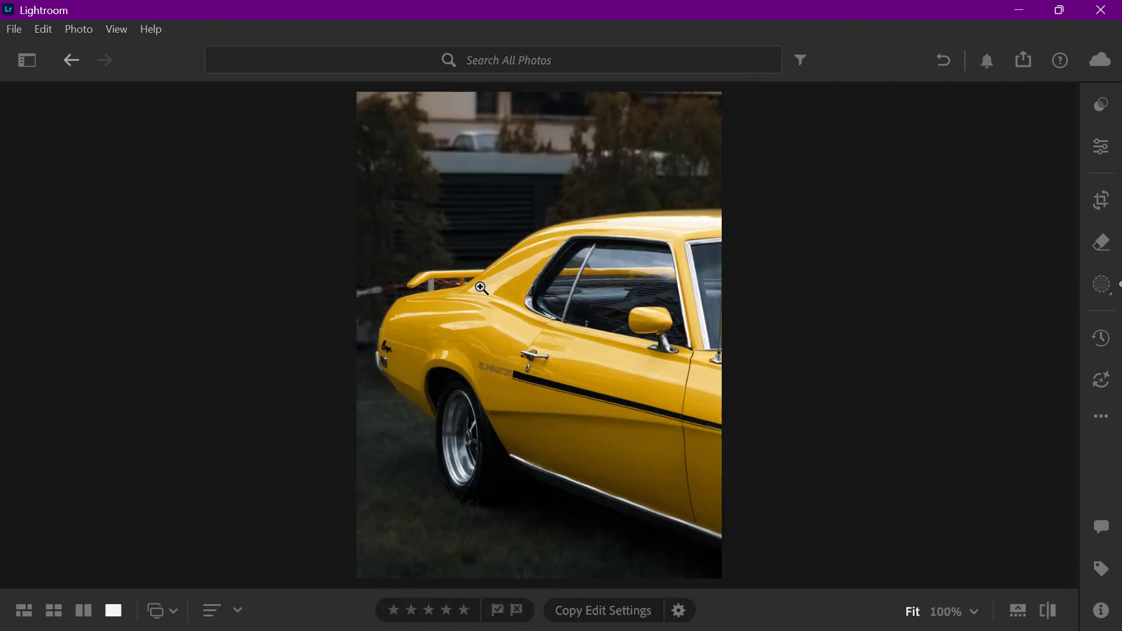
pyautogui.click(481, 252)
pyautogui.moveTo(443, 252); pyautogui.dragTo(346, 451)
pyautogui.moveTo(399, 426)
pyautogui.mouseDown()
pyautogui.moveTo(319, 373)
pyautogui.moveTo(220, 256)
pyautogui.moveTo(388, 409)
pyautogui.mouseUp()
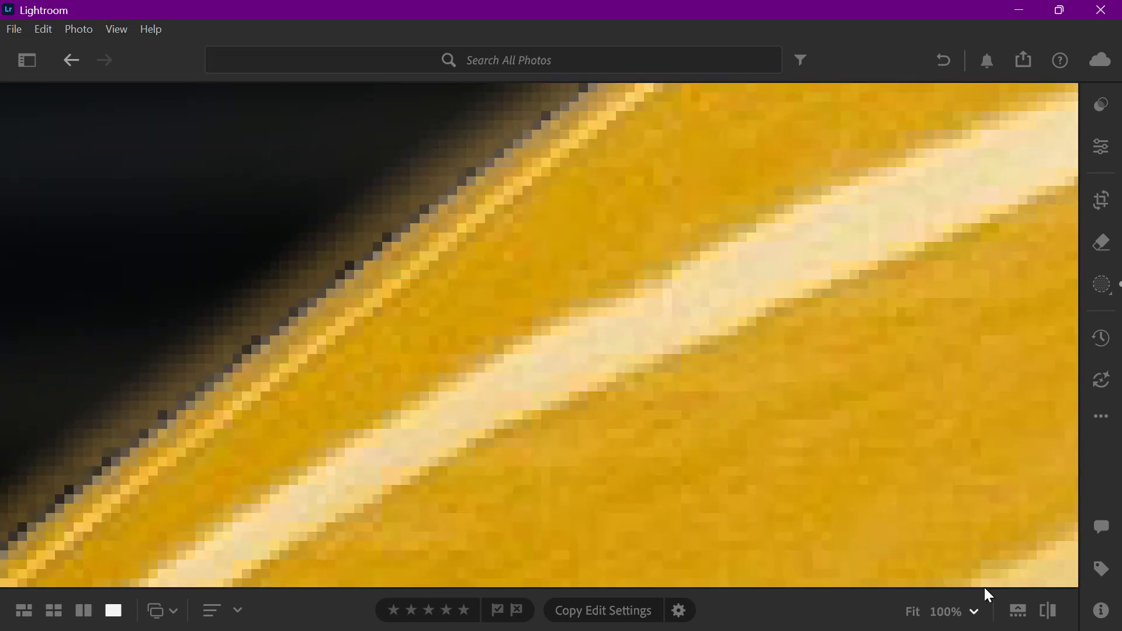
pyautogui.click(913, 611)
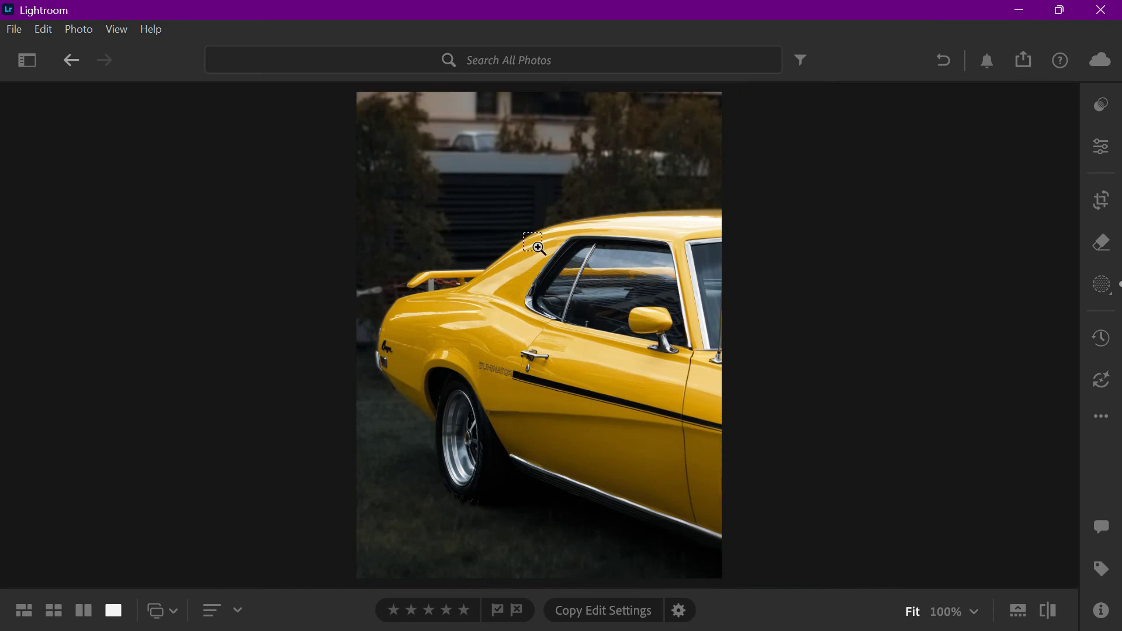
pyautogui.moveTo(450, 195); pyautogui.dragTo(720, 357)
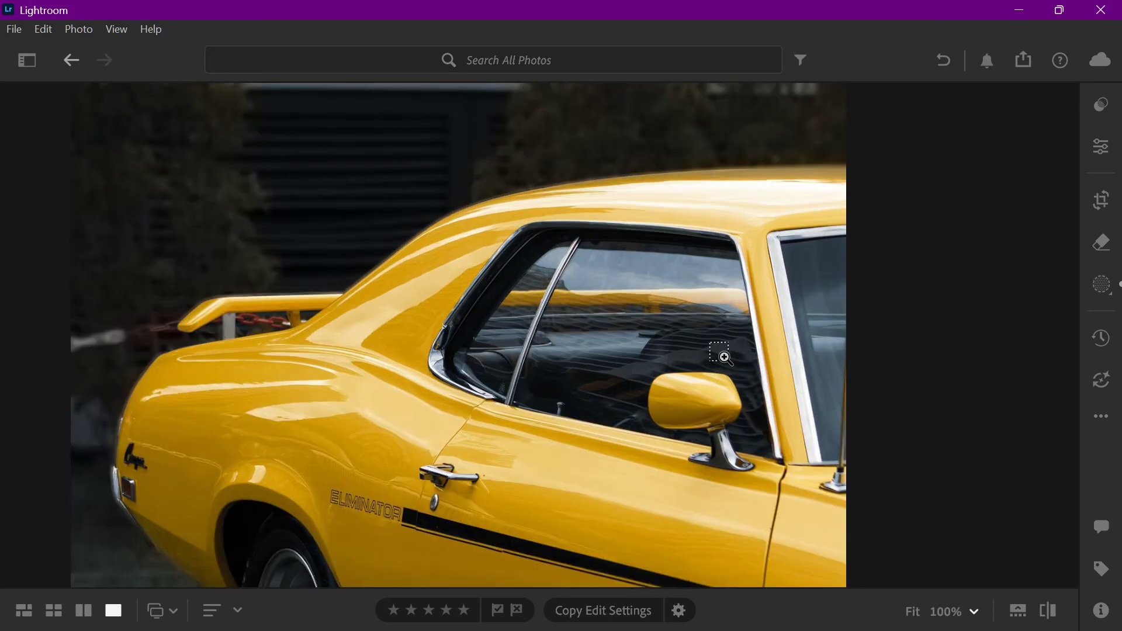